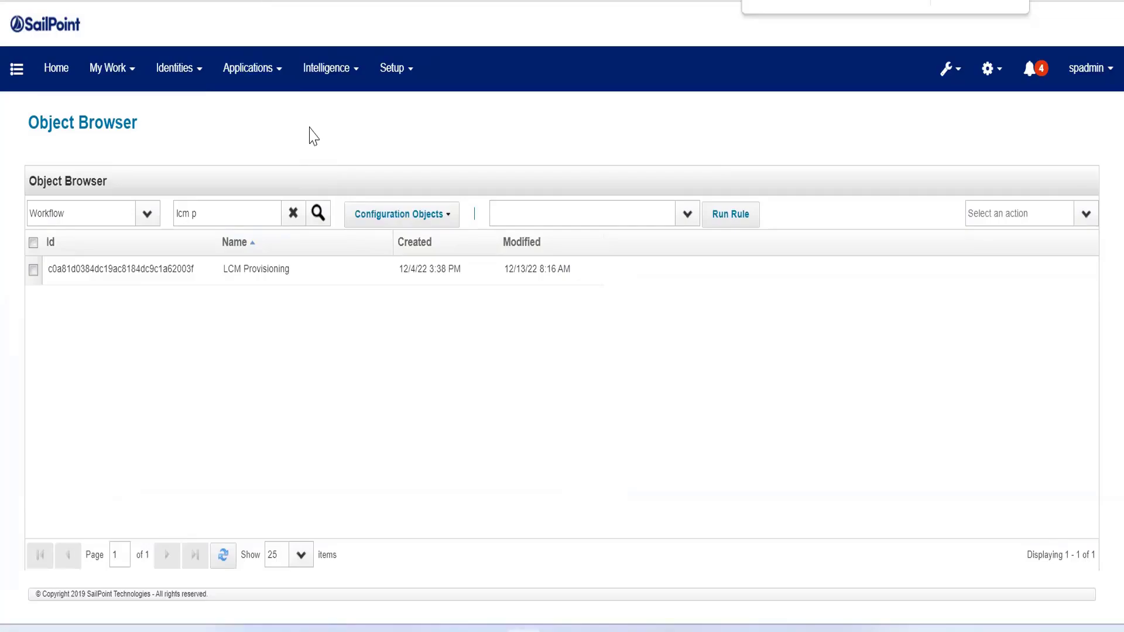
# Step: Open the LCM Provisioning workflow's XML and go to the policiesToCheck variable definition
pyautogui.click(285, 269)
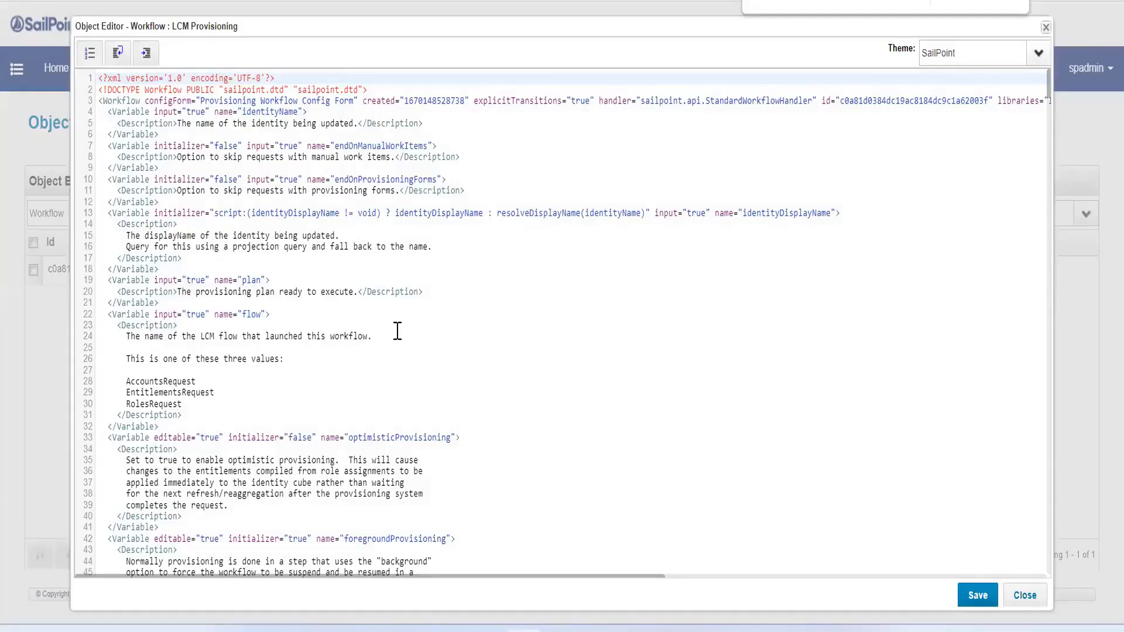
pyautogui.scroll(-13, 398, 331)
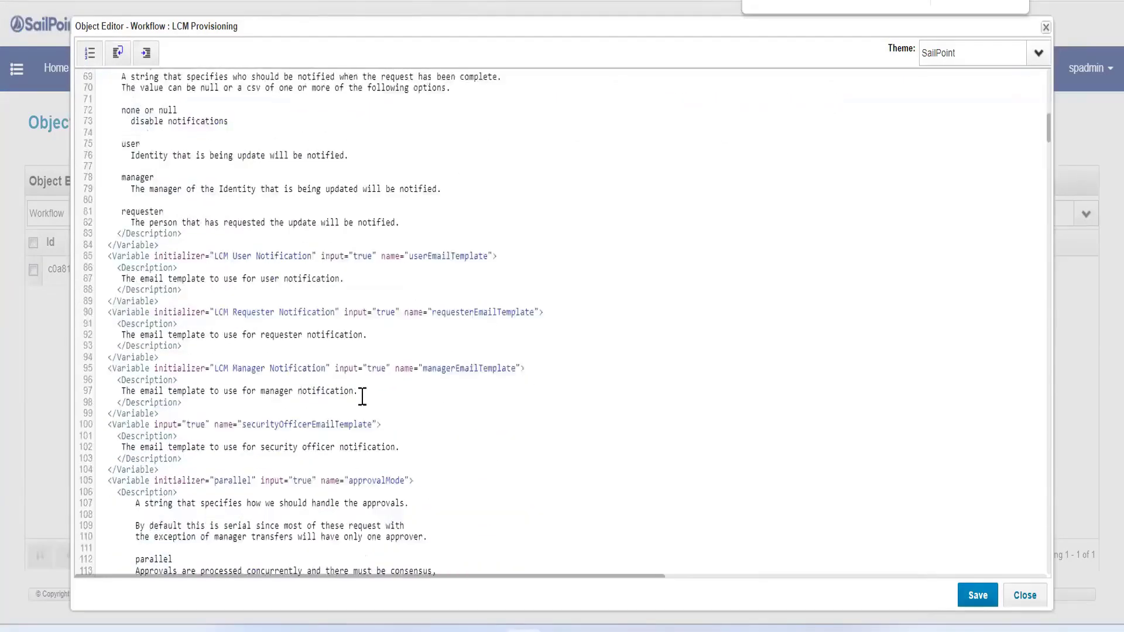
pyautogui.scroll(-14, 362, 397)
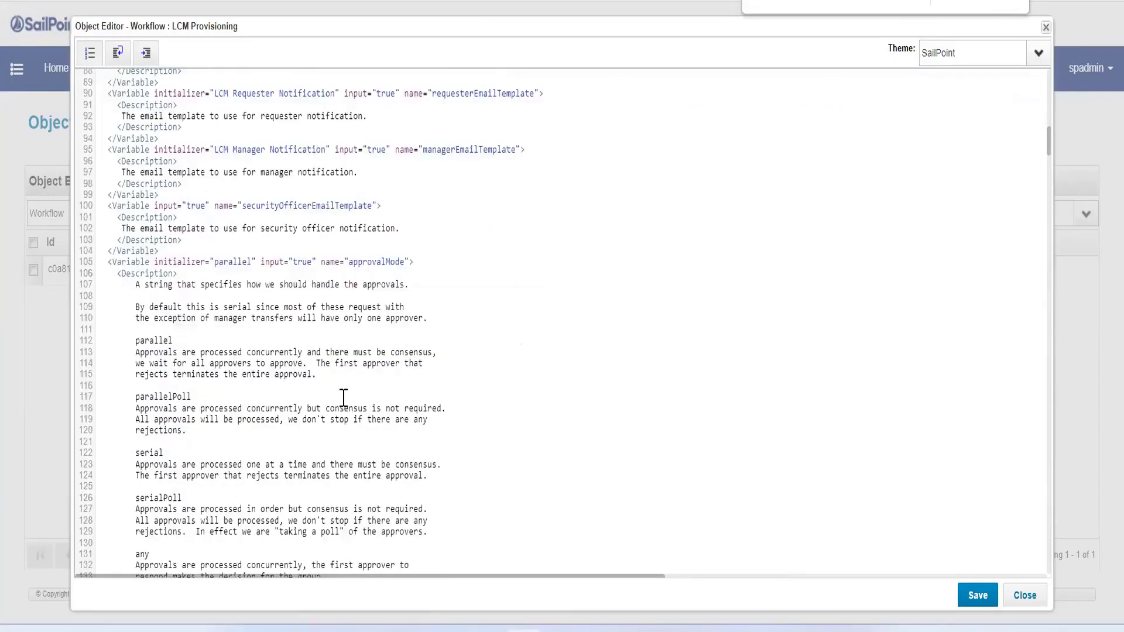
pyautogui.scroll(-3, 305, 398)
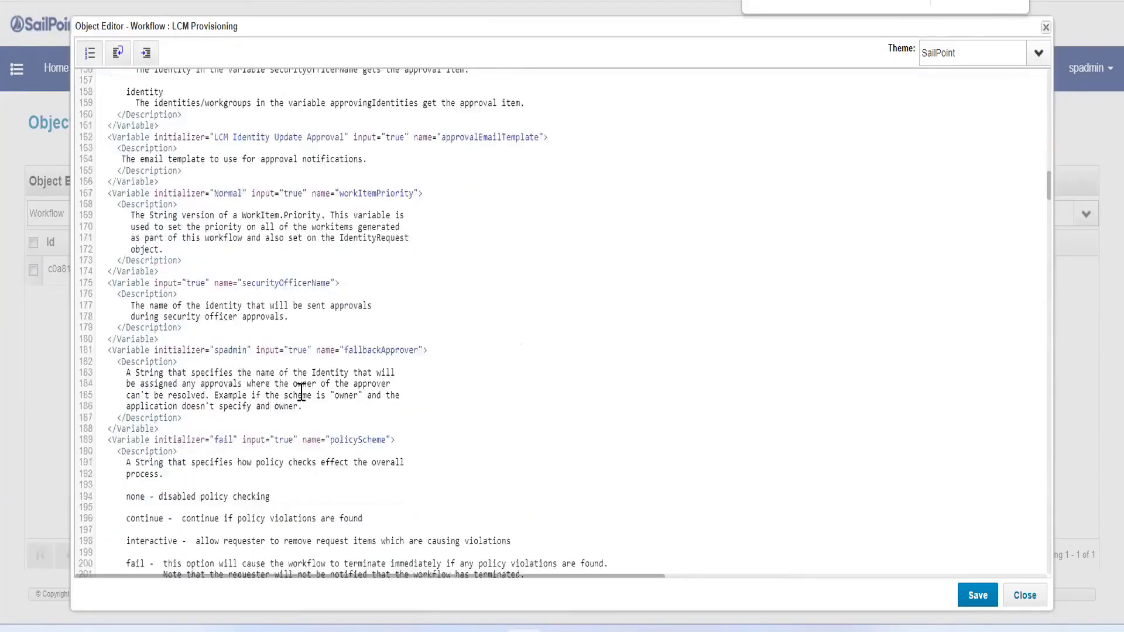
pyautogui.scroll(-7, 359, 372)
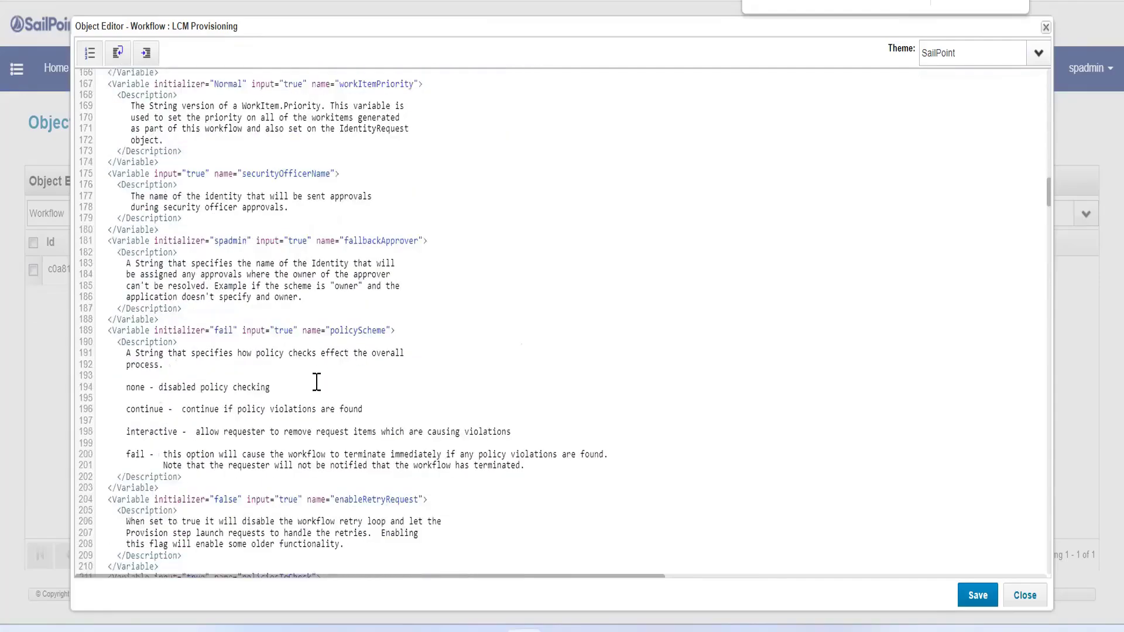
pyautogui.scroll(-1, 317, 380)
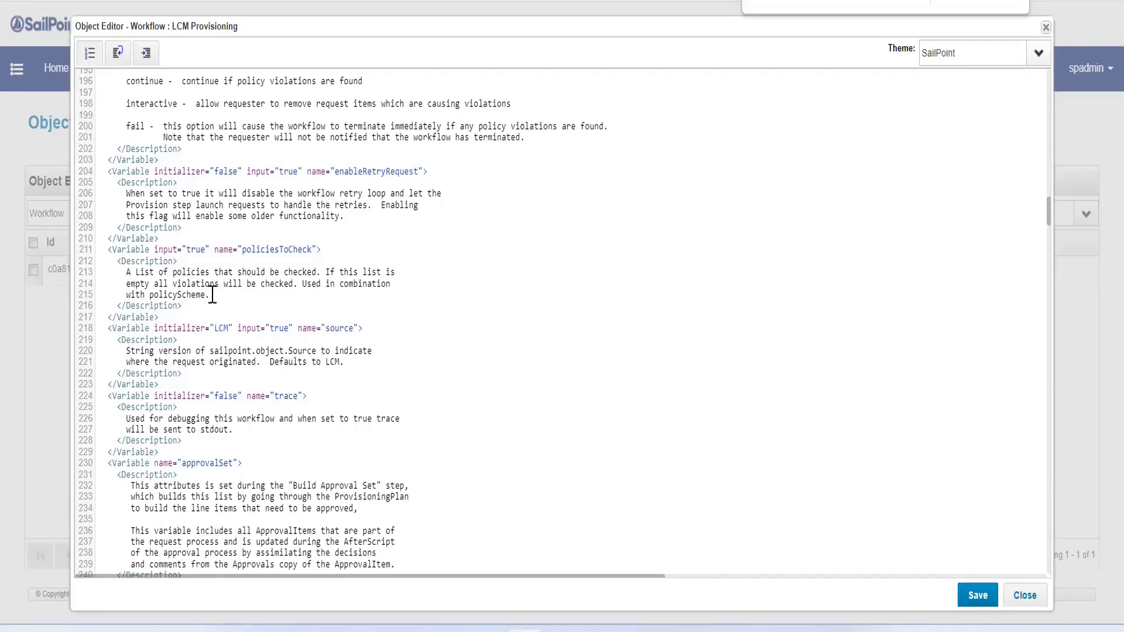
# Step: Highlight the policiesToCheck variable block in the workflow XML and read its description
pyautogui.moveTo(210, 296); pyautogui.dragTo(174, 273)
pyautogui.click(279, 297)
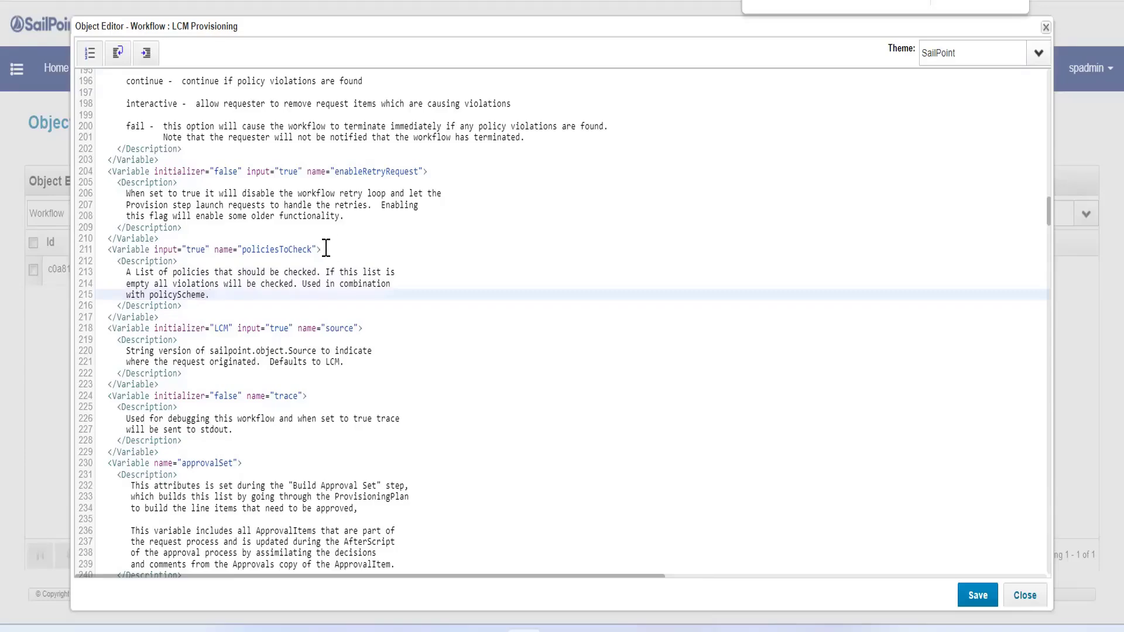
pyautogui.moveTo(322, 250); pyautogui.dragTo(111, 256)
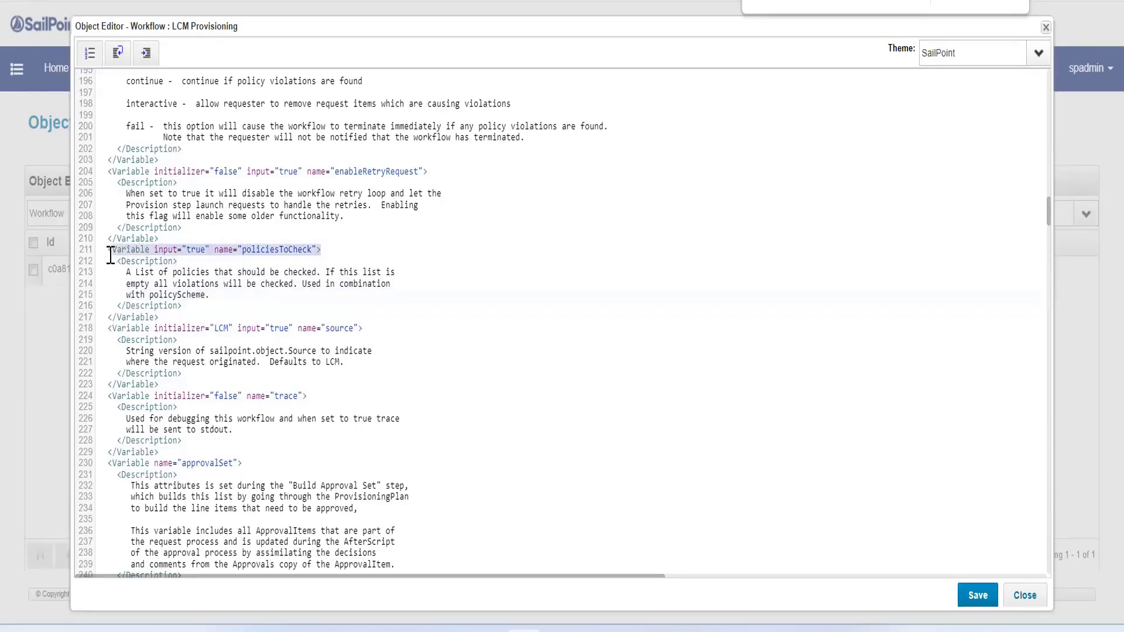
pyautogui.click(167, 317)
pyautogui.moveTo(167, 317); pyautogui.dragTo(108, 251)
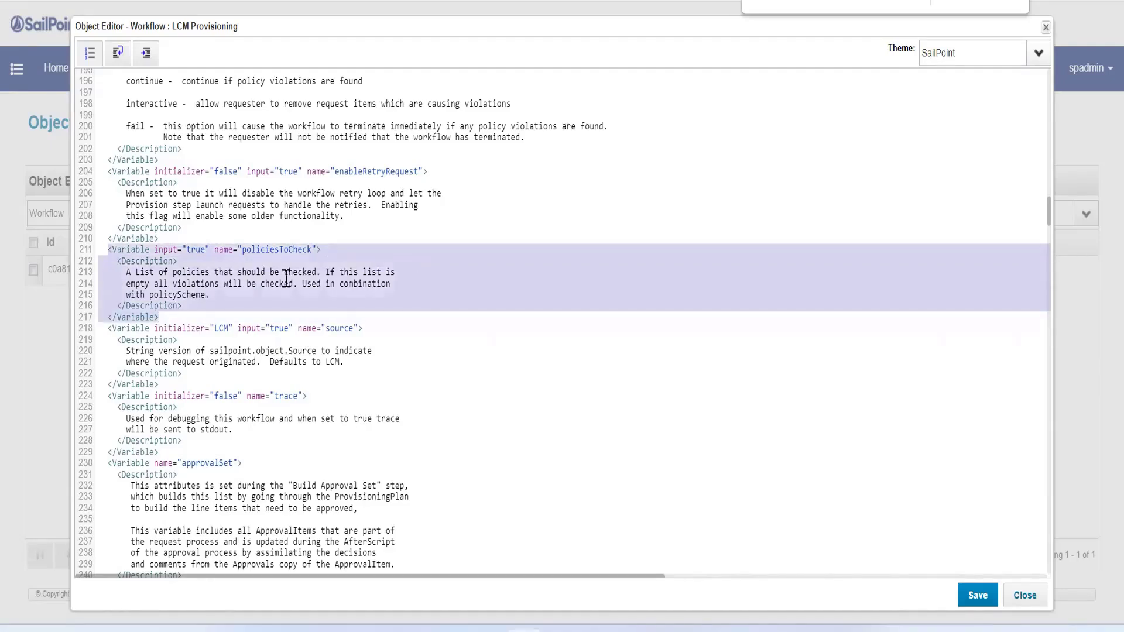
pyautogui.click(254, 281)
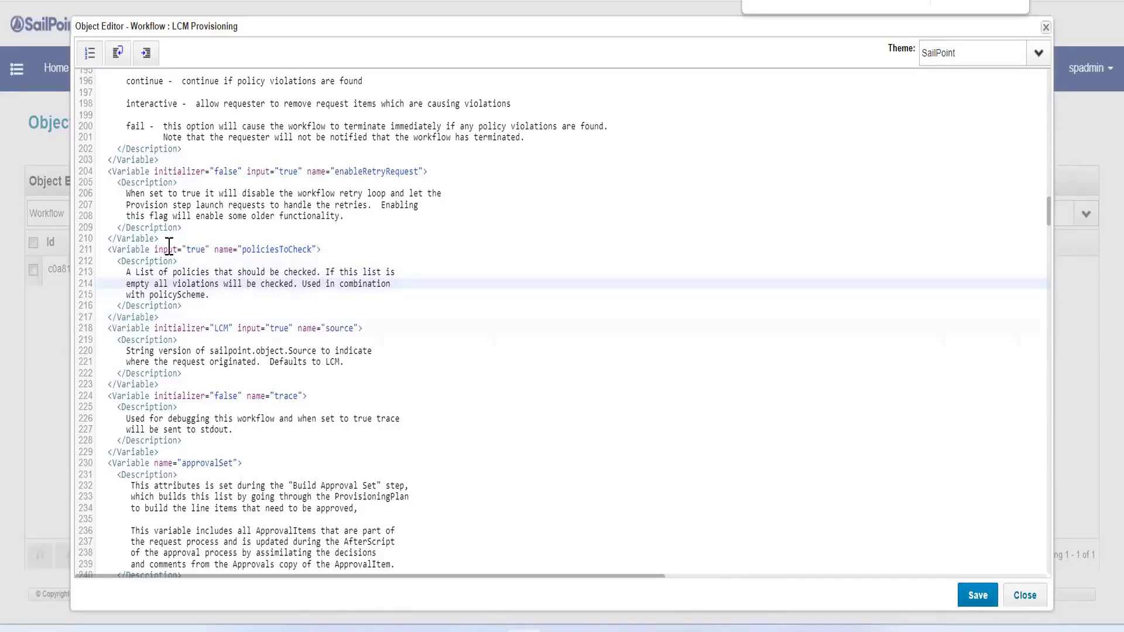
pyautogui.click(213, 250)
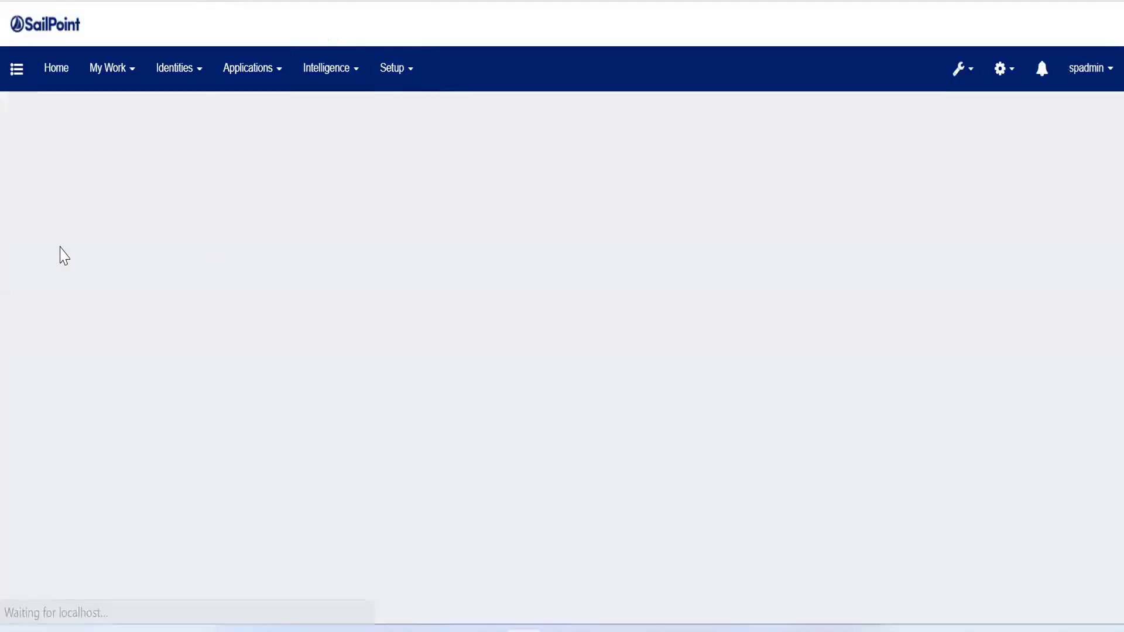
# Step: Show the Custom object type in a separate Object Browser page
pyautogui.write('cus')
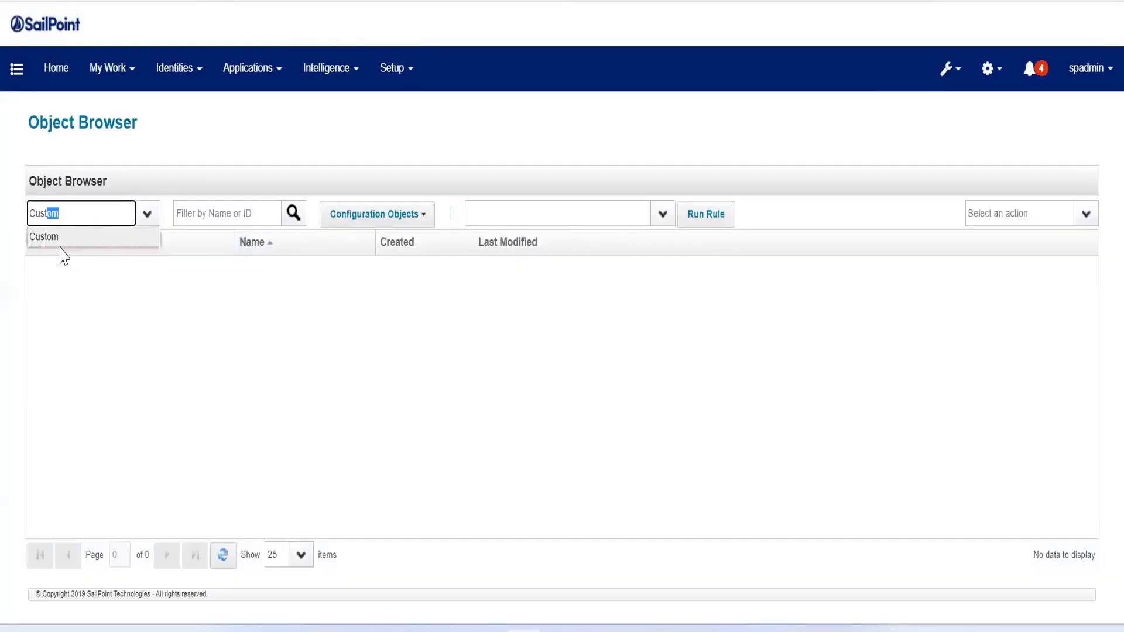
pyautogui.click(60, 245)
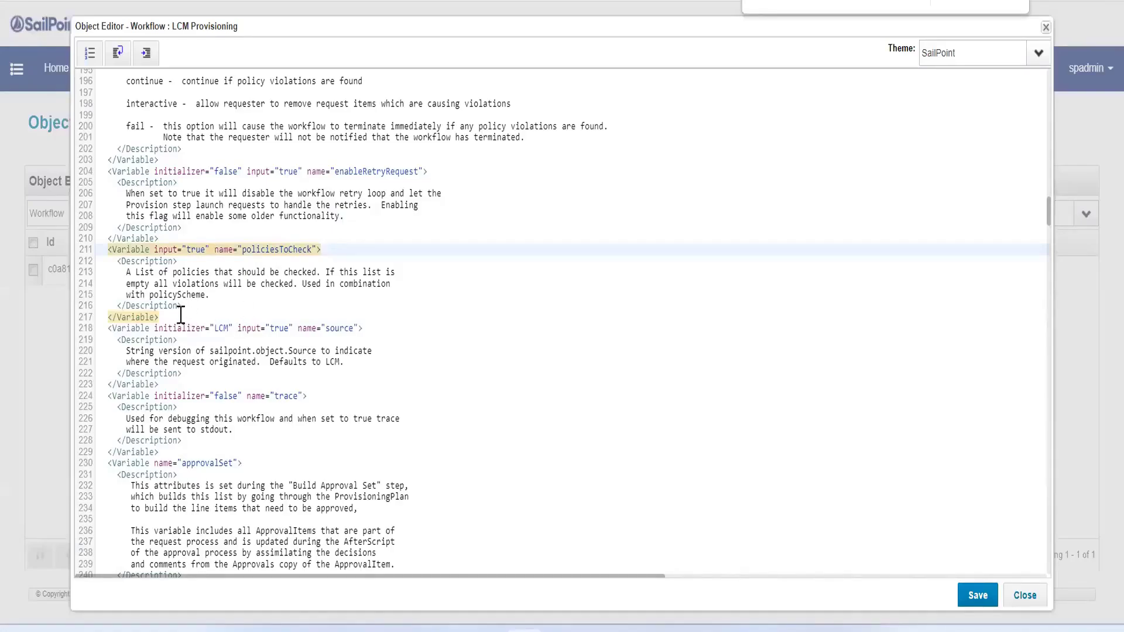
# Step: Review the policiesToCheck and workItemPriority variables in the LCM Provisioning workflow and close it without saving
pyautogui.moveTo(181, 315); pyautogui.dragTo(103, 251)
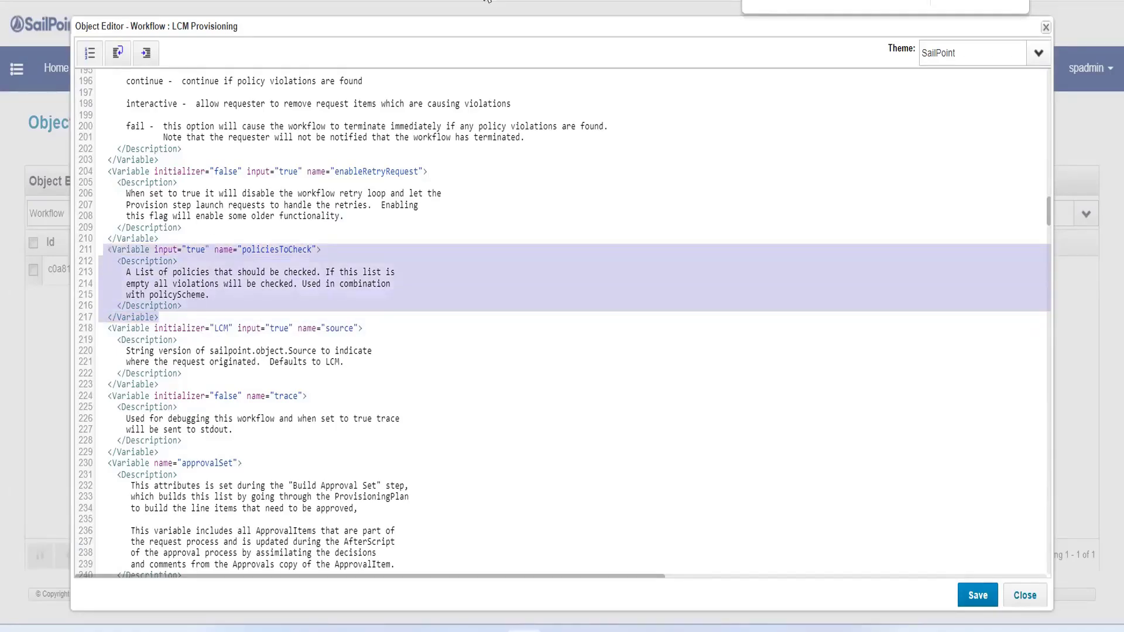
pyautogui.click(487, 0)
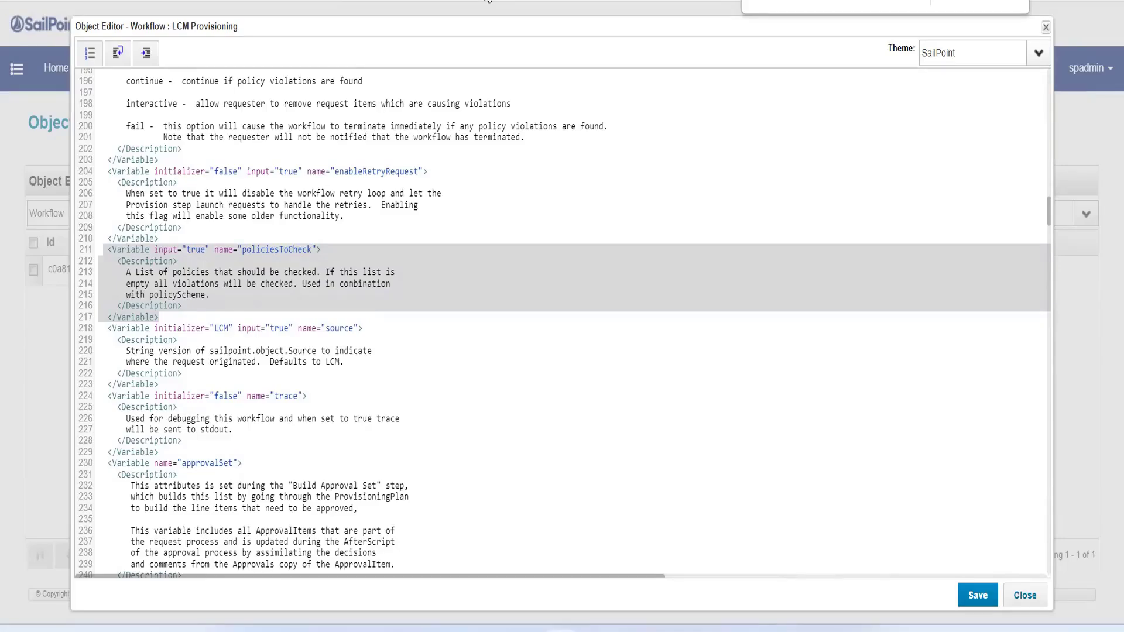
pyautogui.click(284, 272)
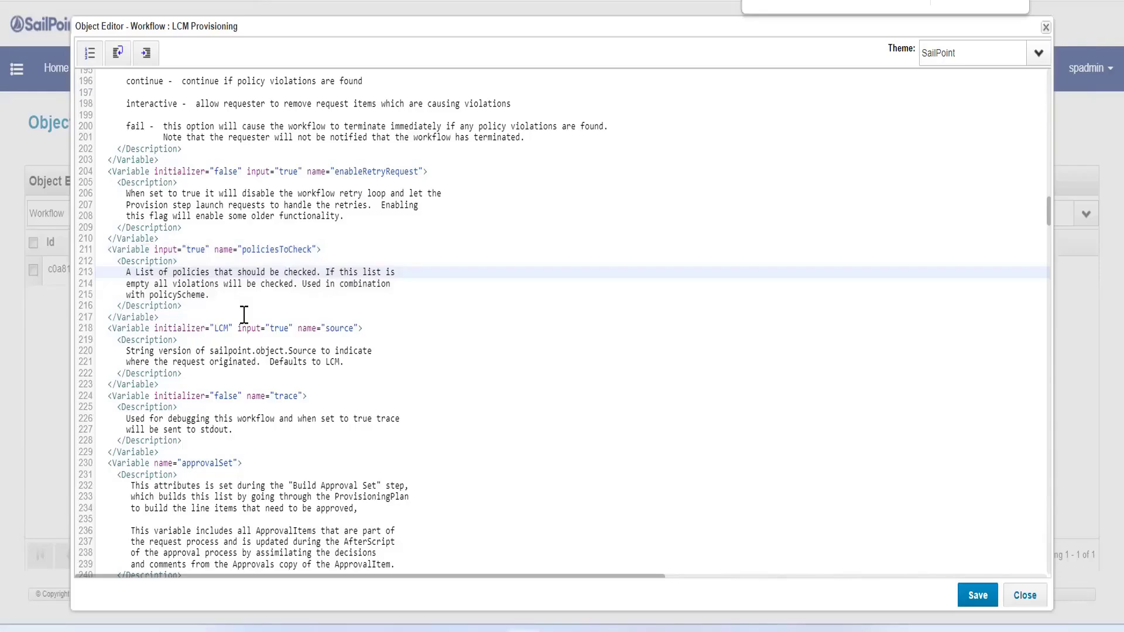
pyautogui.scroll(10, 244, 315)
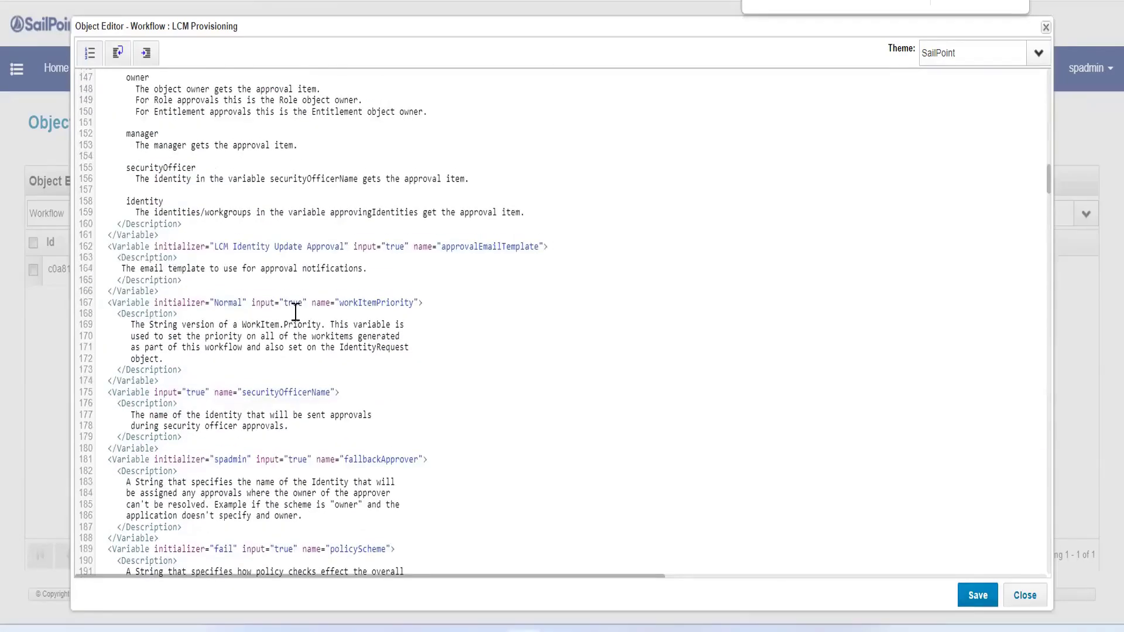
pyautogui.moveTo(441, 300); pyautogui.dragTo(365, 301)
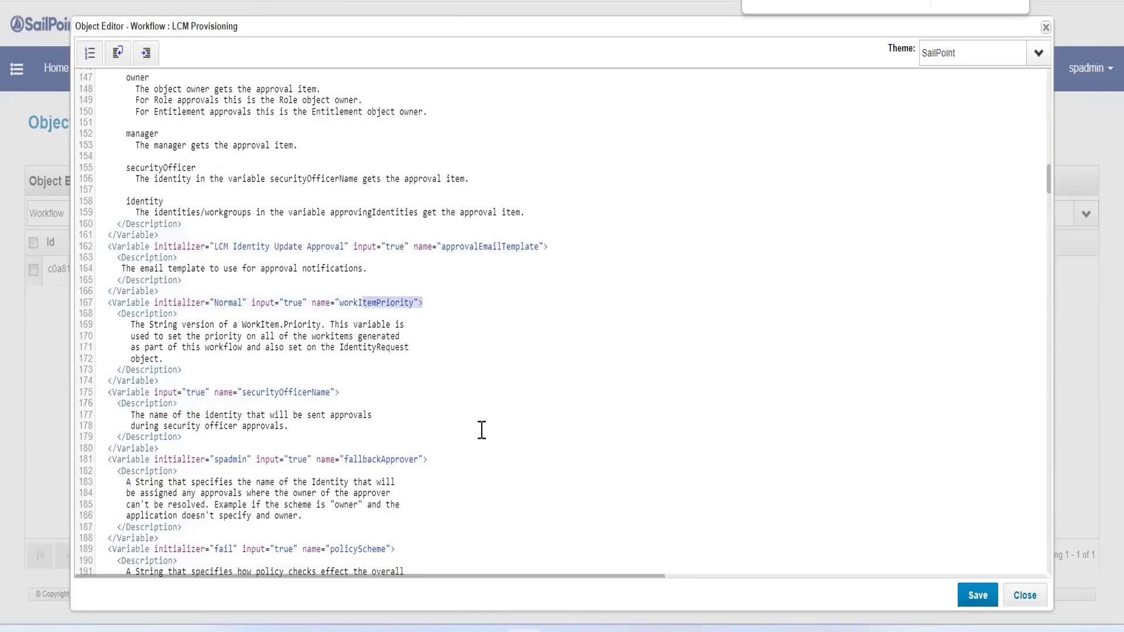
pyautogui.click(1026, 596)
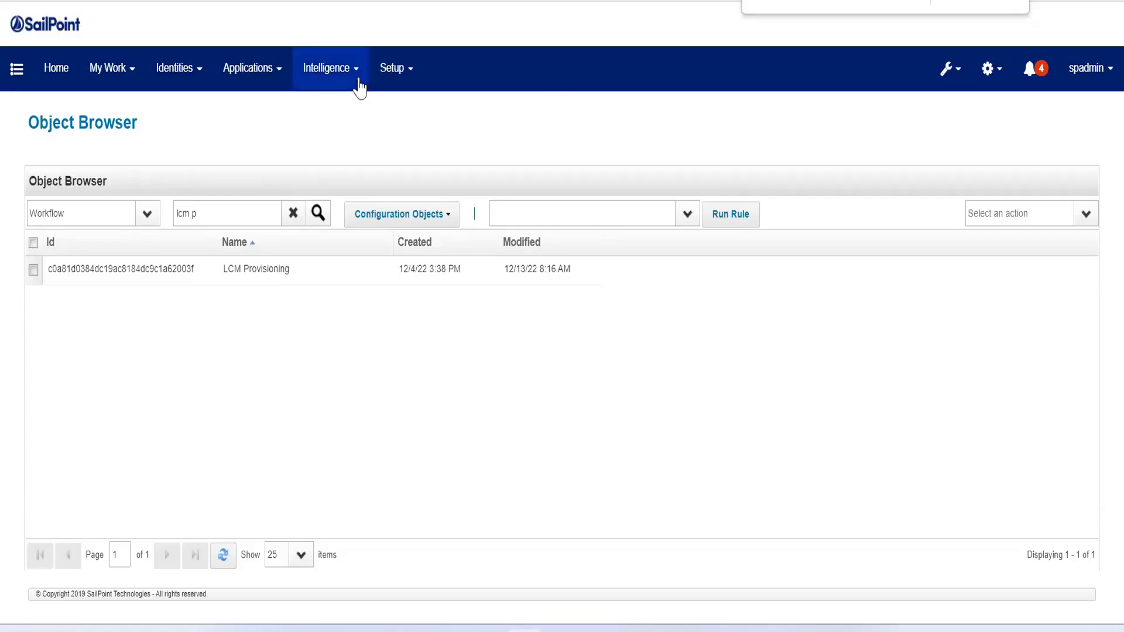
# Step: Go to the Policies page, view the available policy types and open a new Role SOD Policy form
pyautogui.click(393, 70)
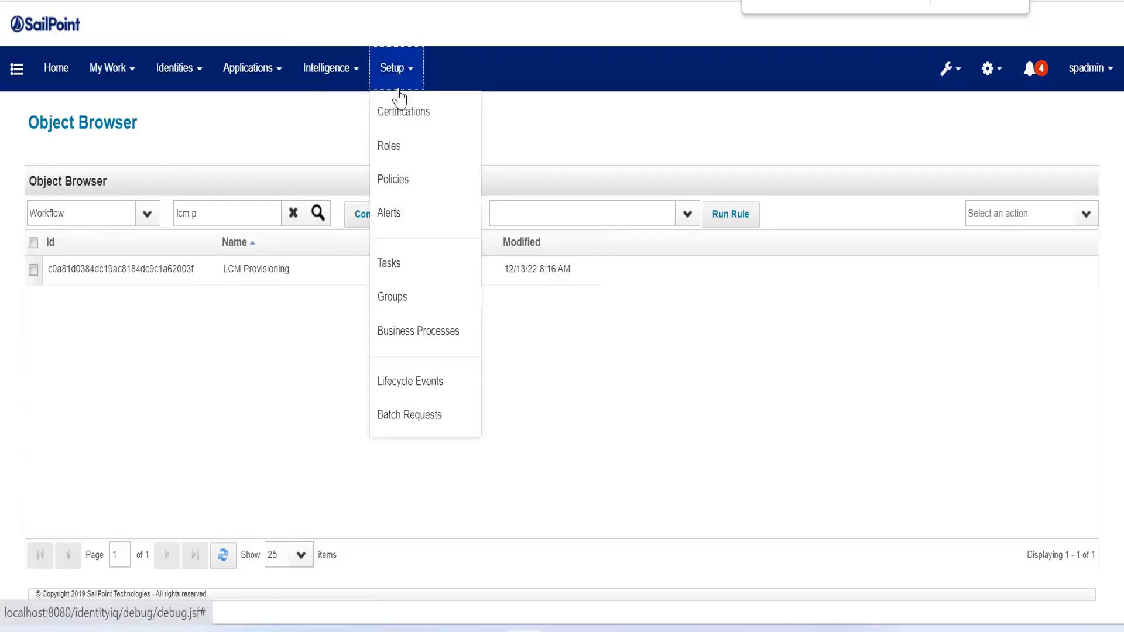
pyautogui.click(412, 181)
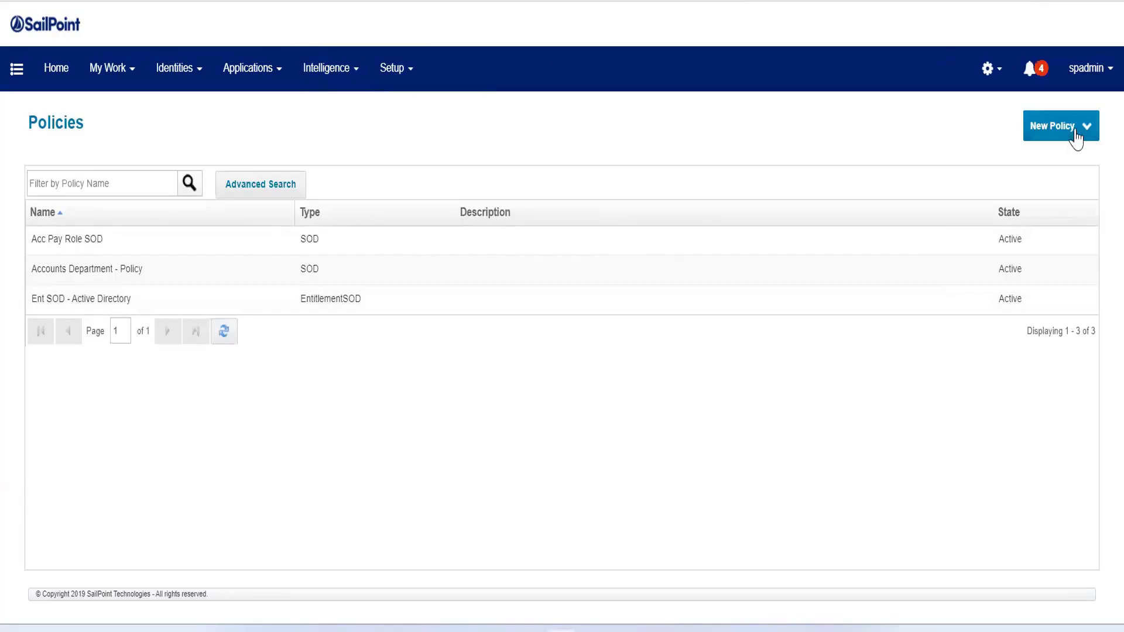
pyautogui.click(1077, 134)
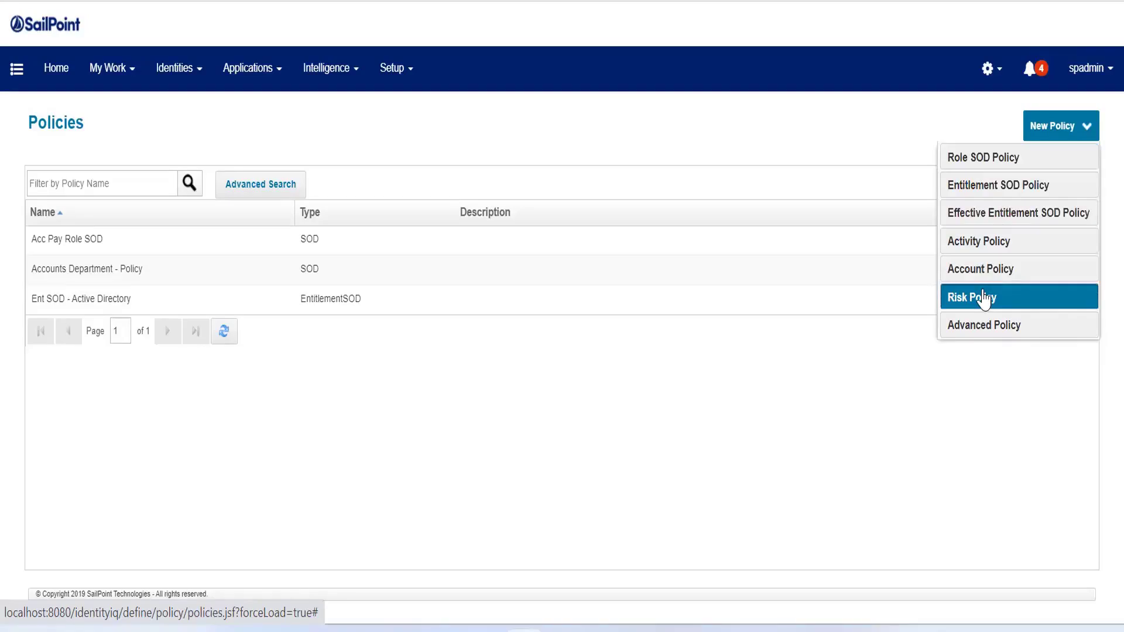
pyautogui.click(633, 457)
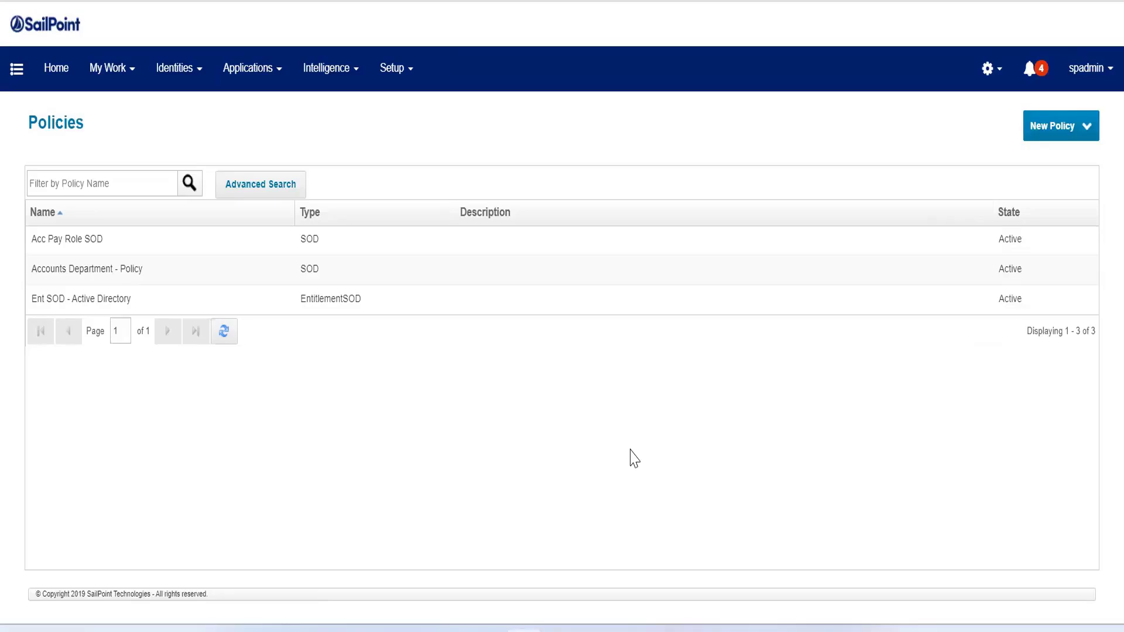
pyautogui.click(1051, 133)
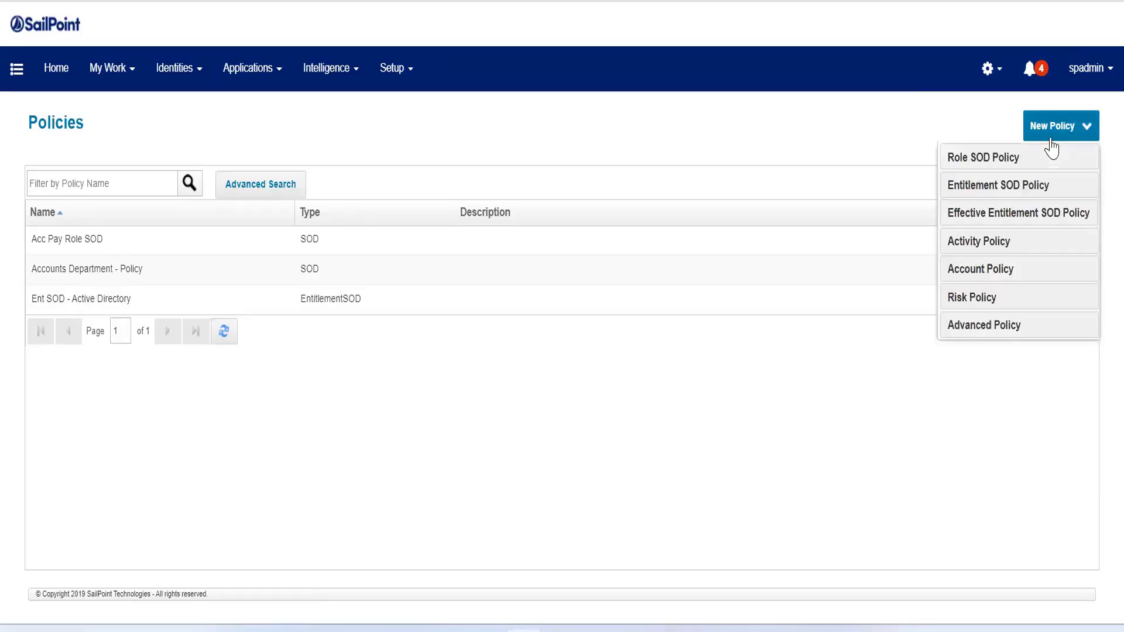
pyautogui.click(1004, 158)
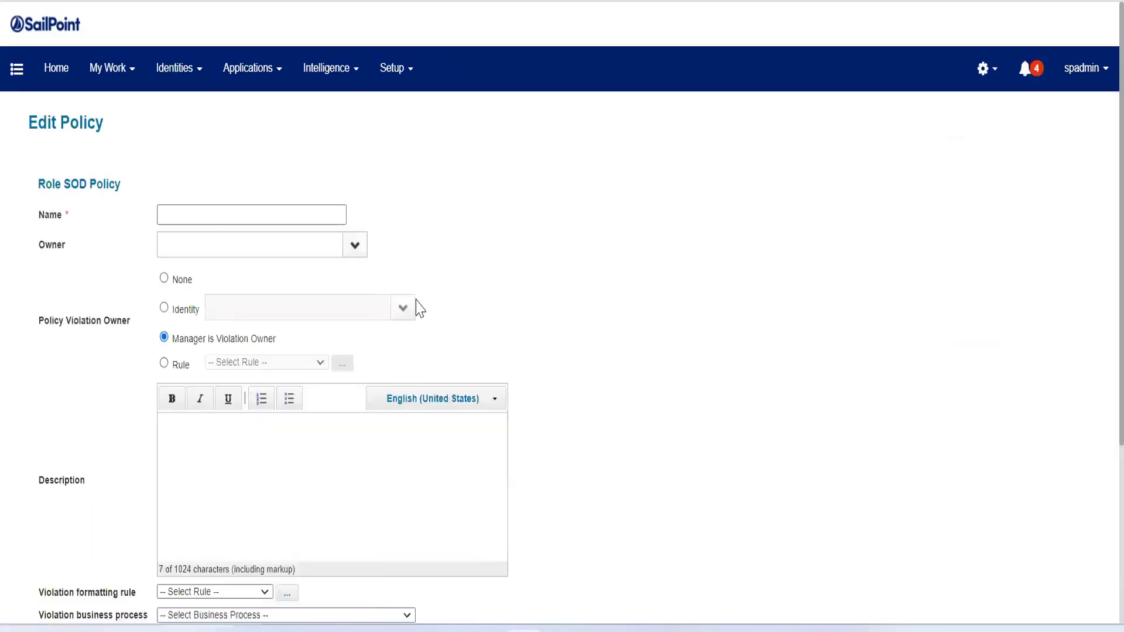
# Step: Examine the Role SOD Policy form, from the name and violation owner settings down to the SOD Policy Rules section
pyautogui.scroll(-4, 421, 309)
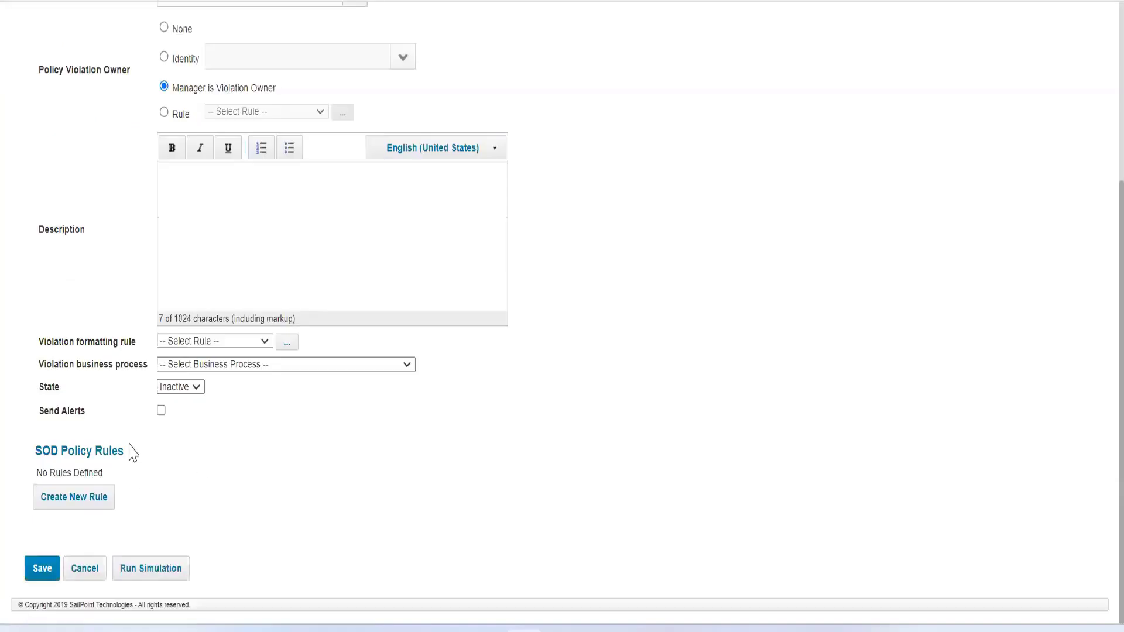
pyautogui.moveTo(129, 451); pyautogui.dragTo(58, 459)
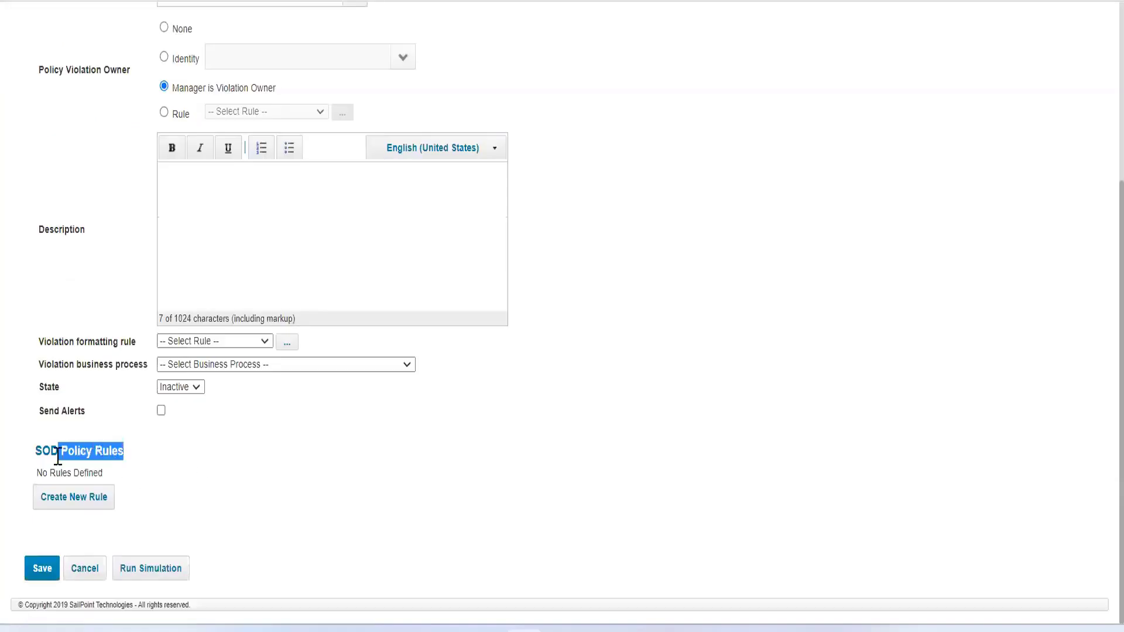
pyautogui.click(132, 458)
pyautogui.moveTo(128, 456); pyautogui.dragTo(68, 459)
pyautogui.moveTo(68, 459); pyautogui.dragTo(58, 458)
pyautogui.scroll(5, 238, 389)
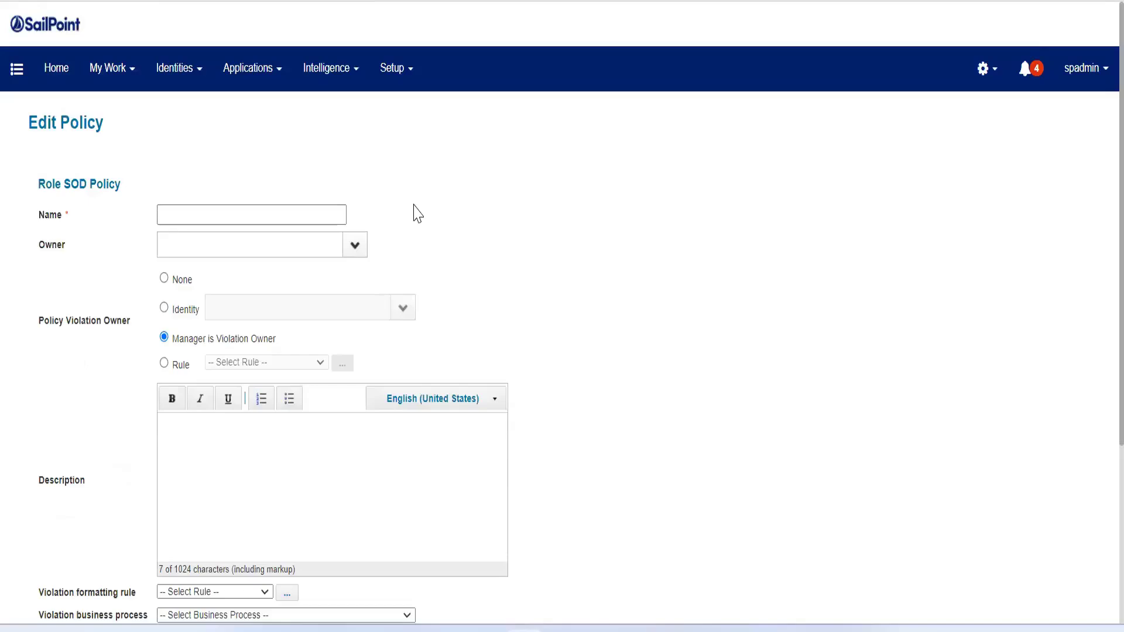
pyautogui.scroll(-5, 417, 214)
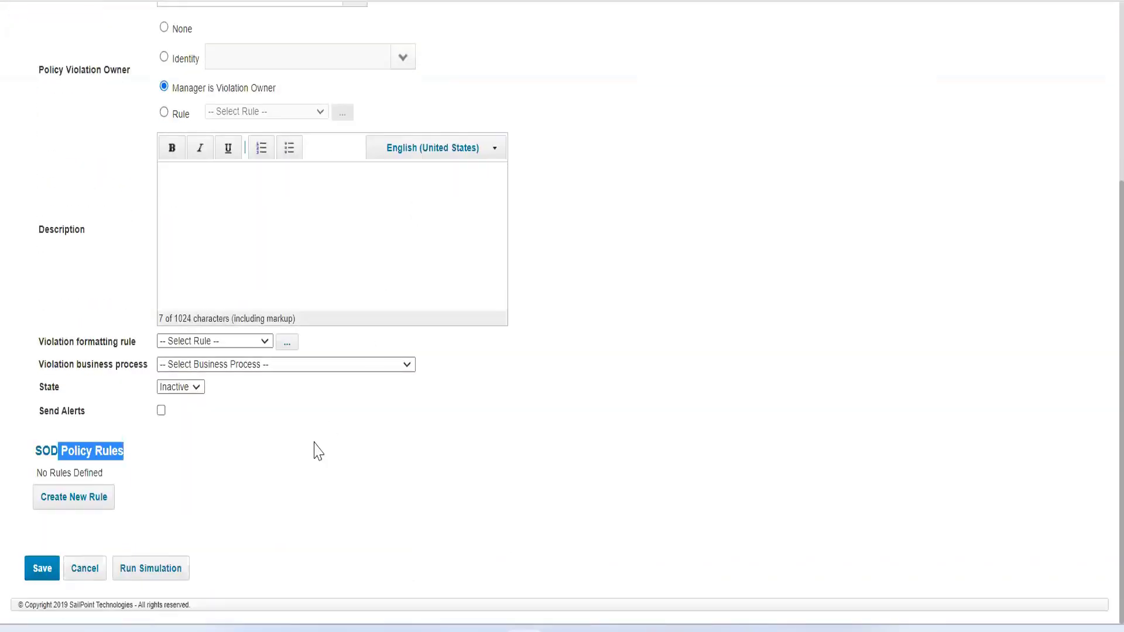
pyautogui.click(154, 477)
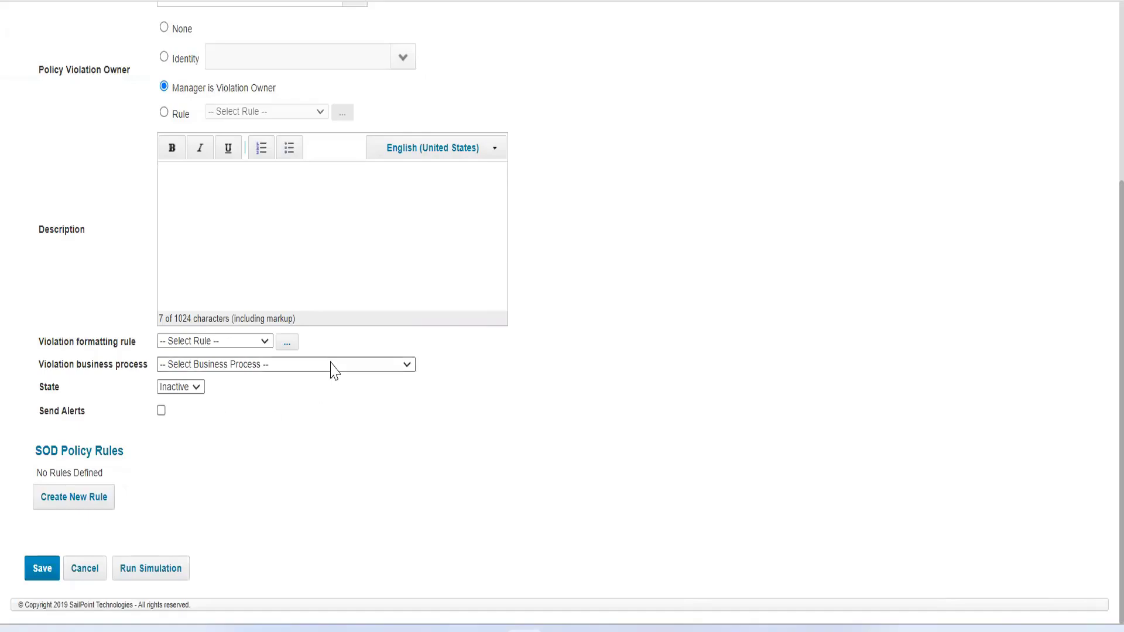
pyautogui.scroll(2, 333, 370)
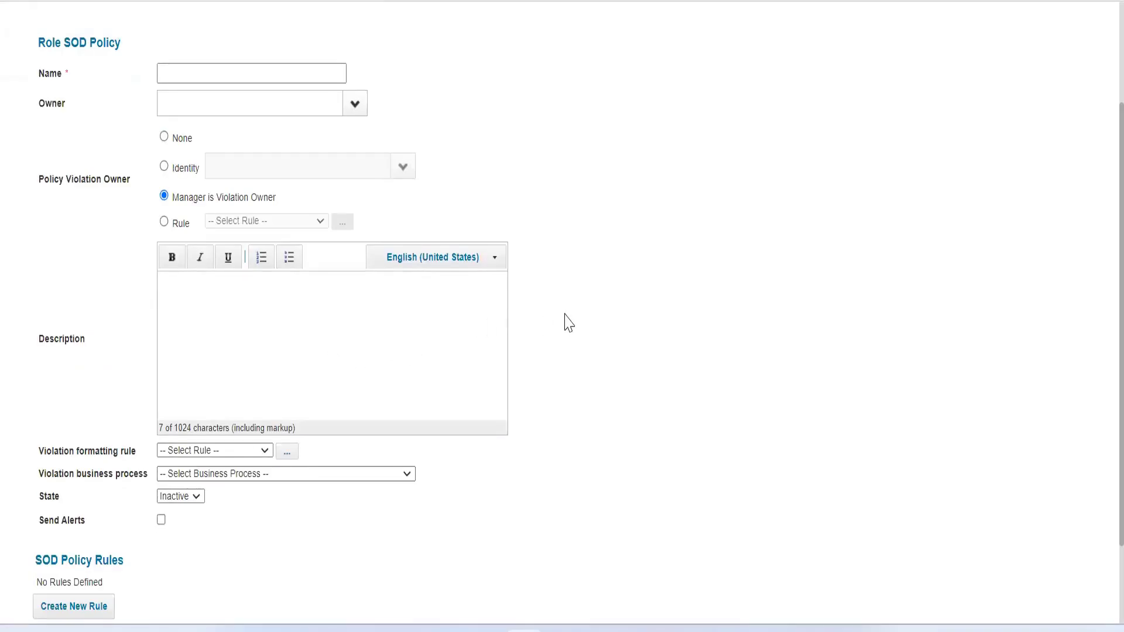
pyautogui.scroll(3, 571, 322)
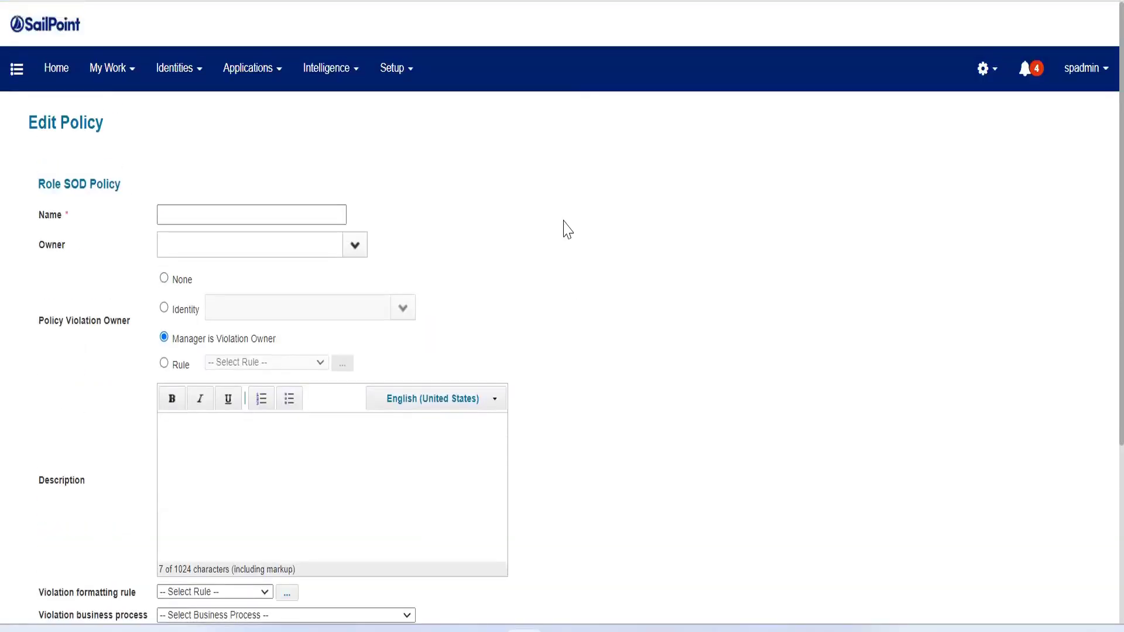
# Step: Leave the policy form and open the Work Items list under the current user's work
pyautogui.click(390, 75)
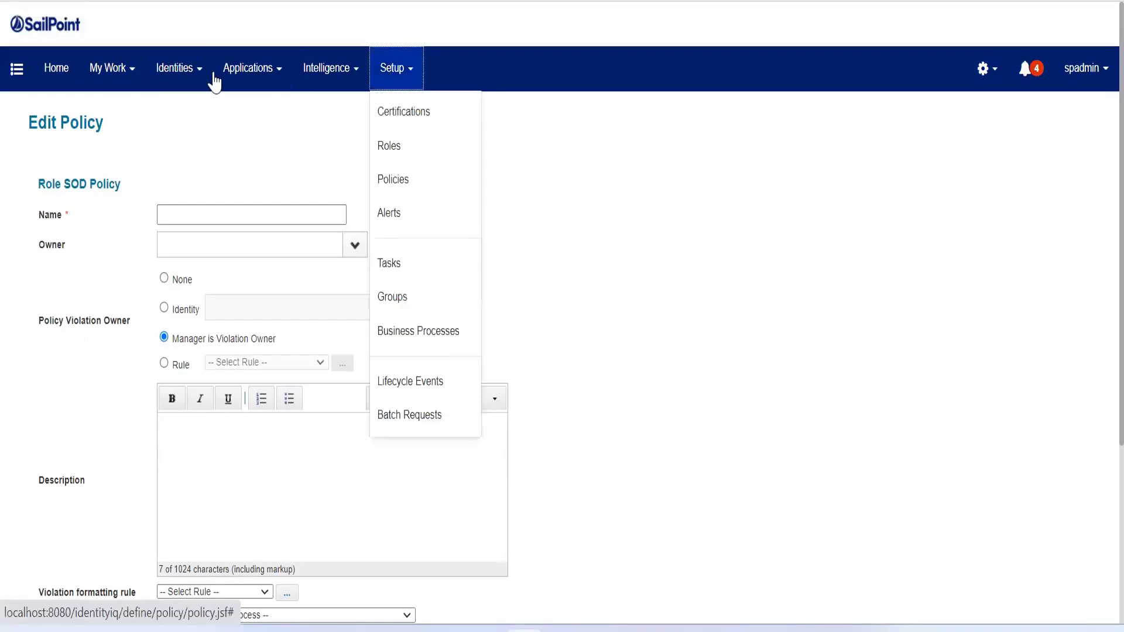
pyautogui.click(119, 81)
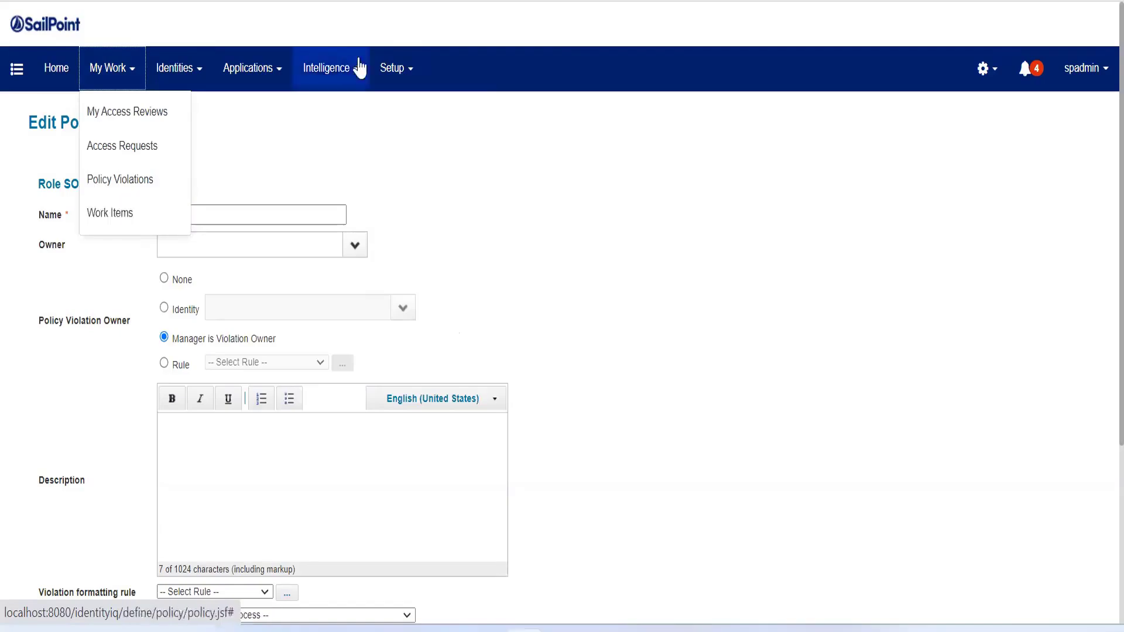
pyautogui.click(136, 214)
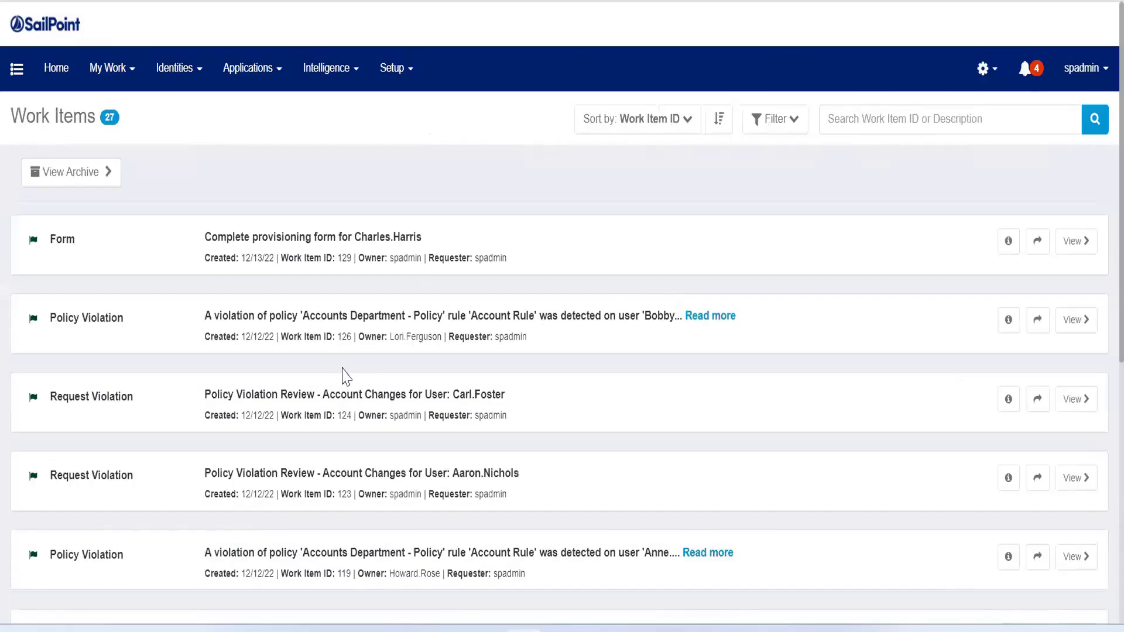
# Step: Examine the Policy Violation and Request Violation entries in the Work Items list
pyautogui.scroll(-2, 326, 377)
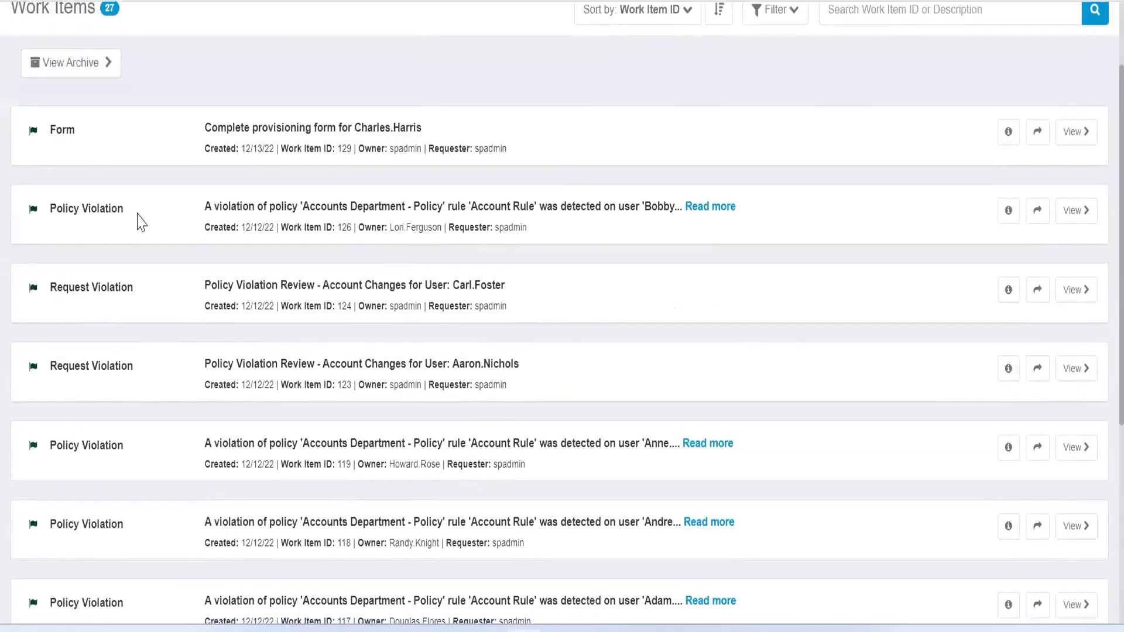
pyautogui.moveTo(124, 209); pyautogui.dragTo(56, 209)
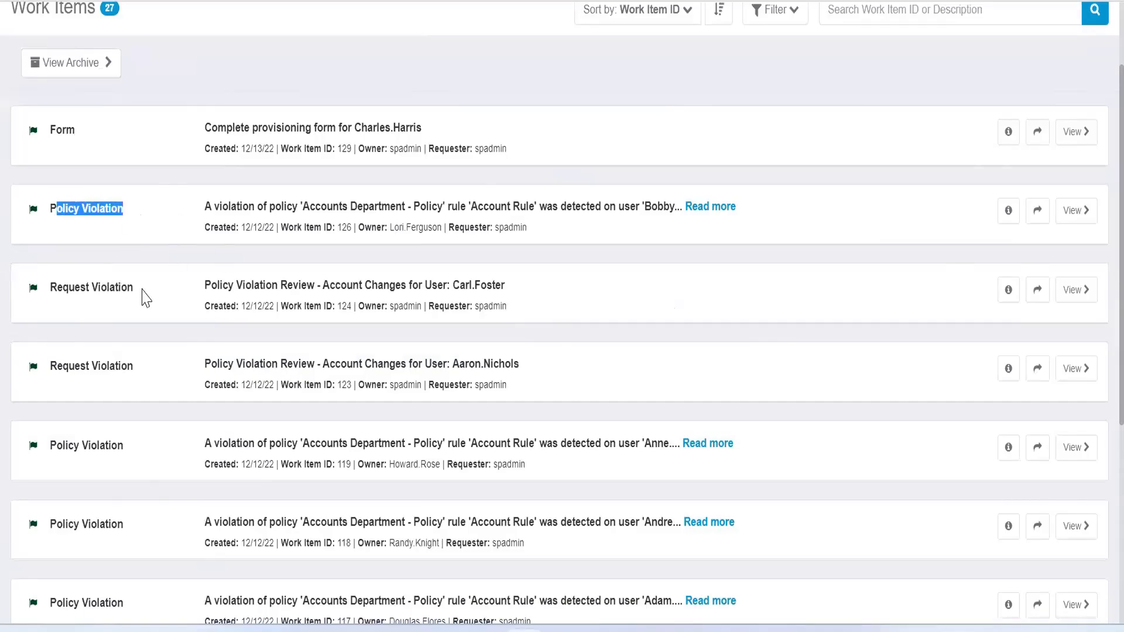
pyautogui.moveTo(140, 288); pyautogui.dragTo(98, 288)
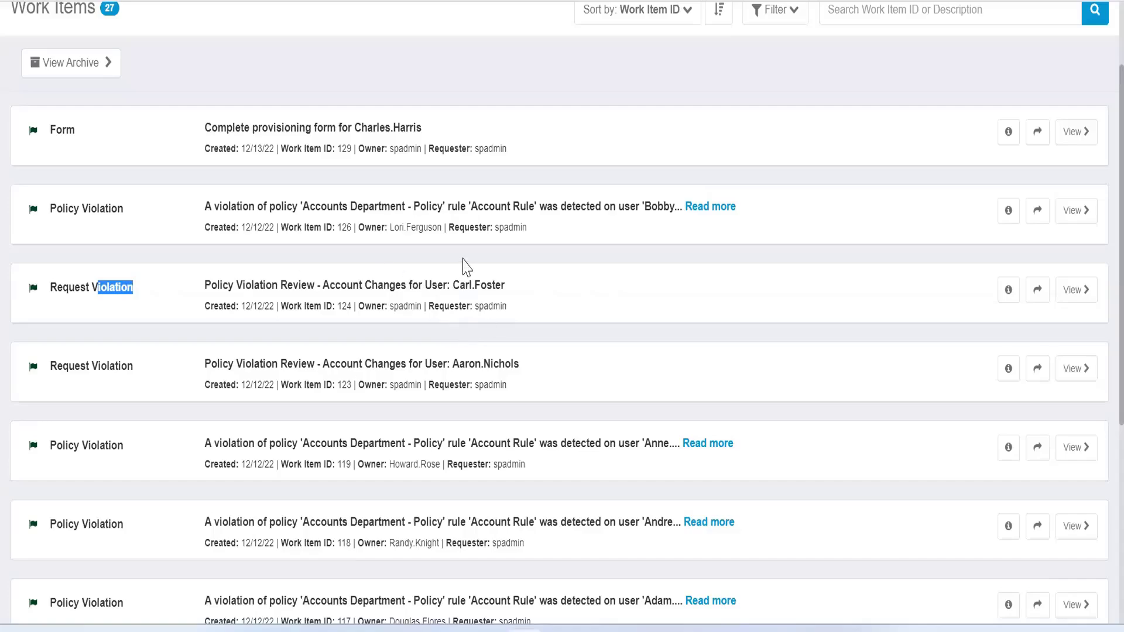
pyautogui.scroll(2, 1100, 144)
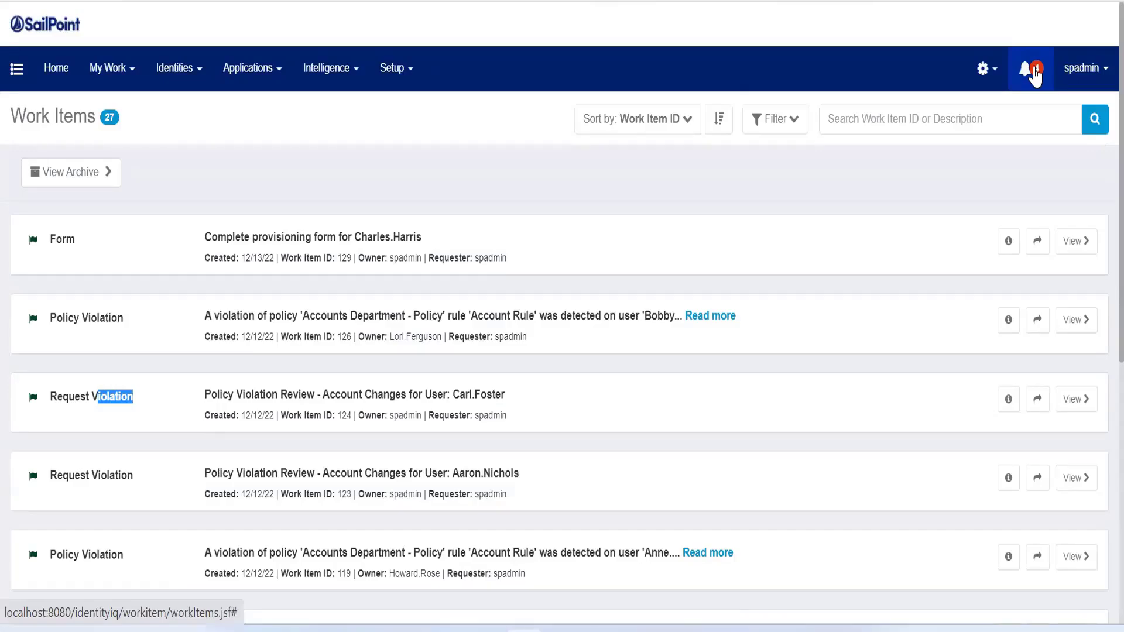
# Step: Return to the Policies page and show the policy types available for a new policy
pyautogui.click(405, 70)
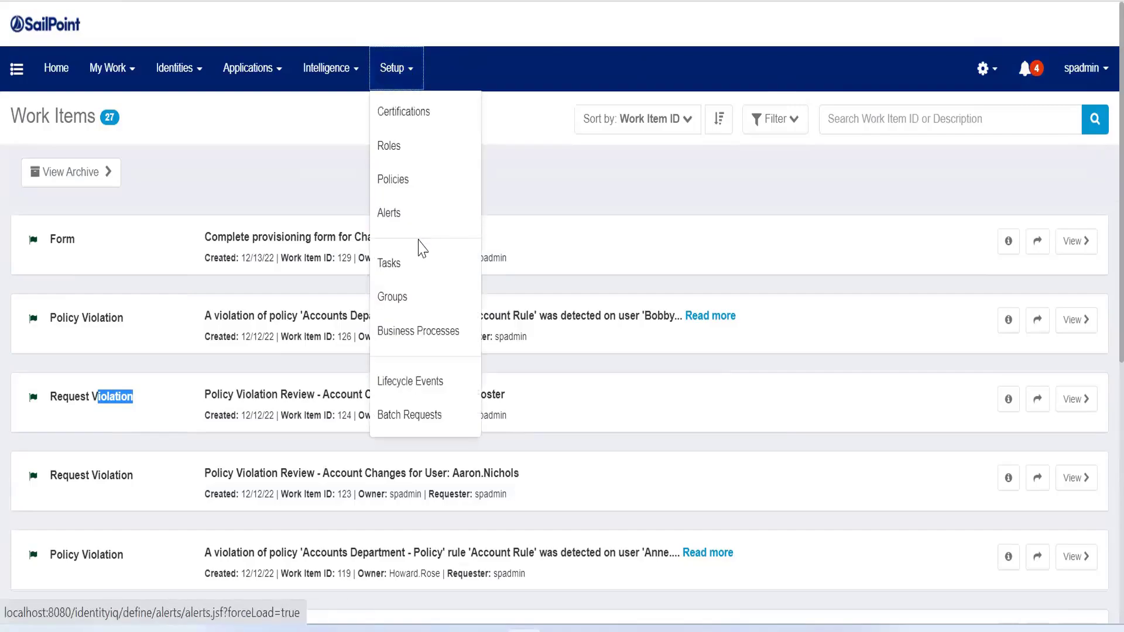
pyautogui.click(410, 177)
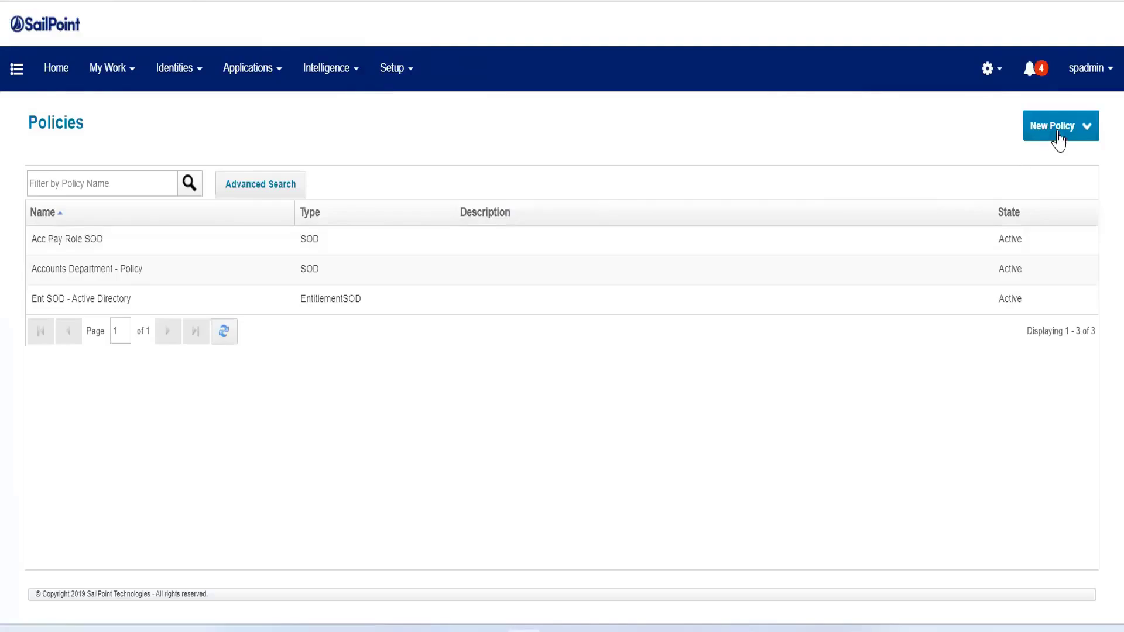
pyautogui.click(1060, 139)
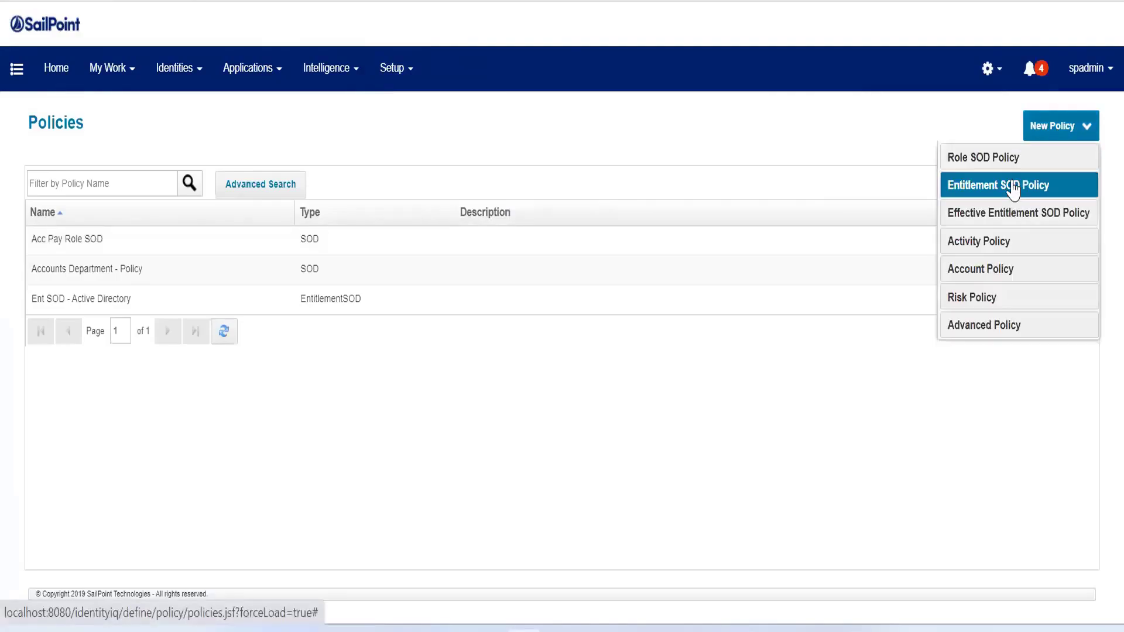